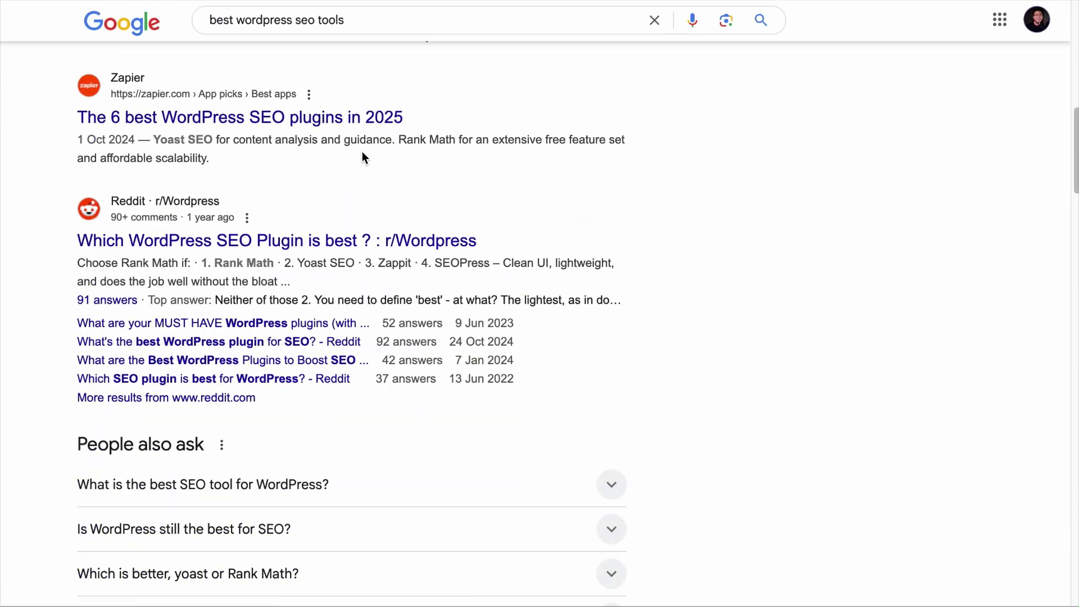
Step: Search Google for "best wordpress speed optimization plugins"
left_click(373, 17)
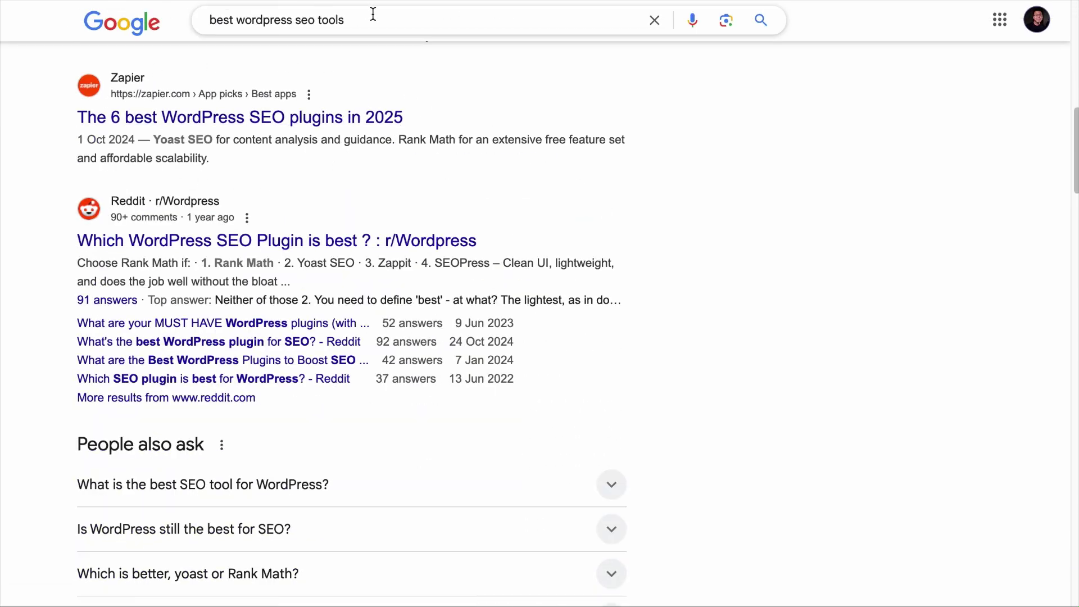
key("ctrl+a")
type("best wordpress speed optimization plugins")
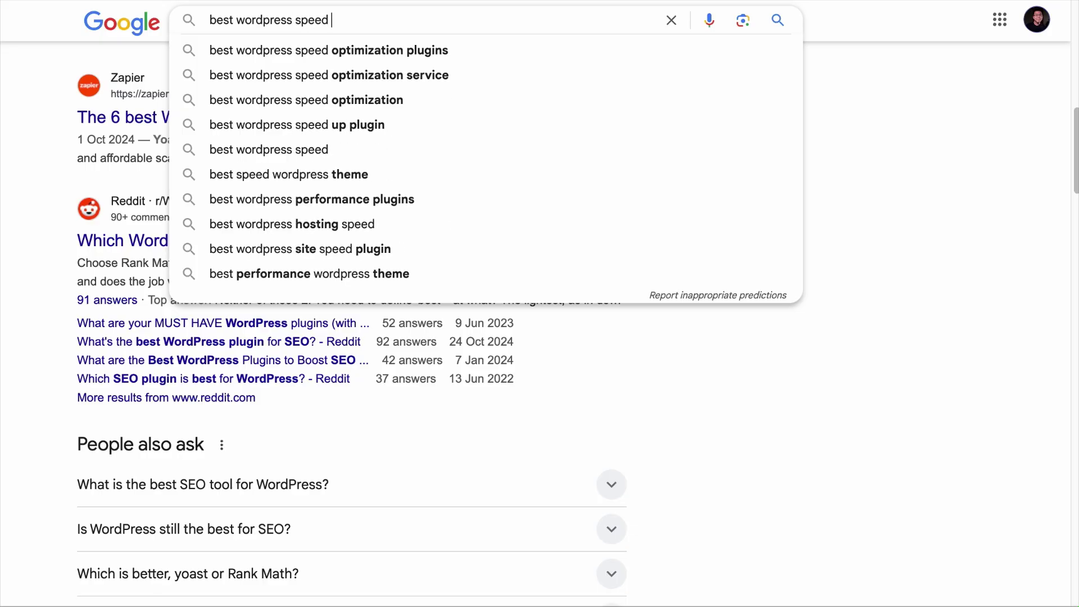
key("Return")
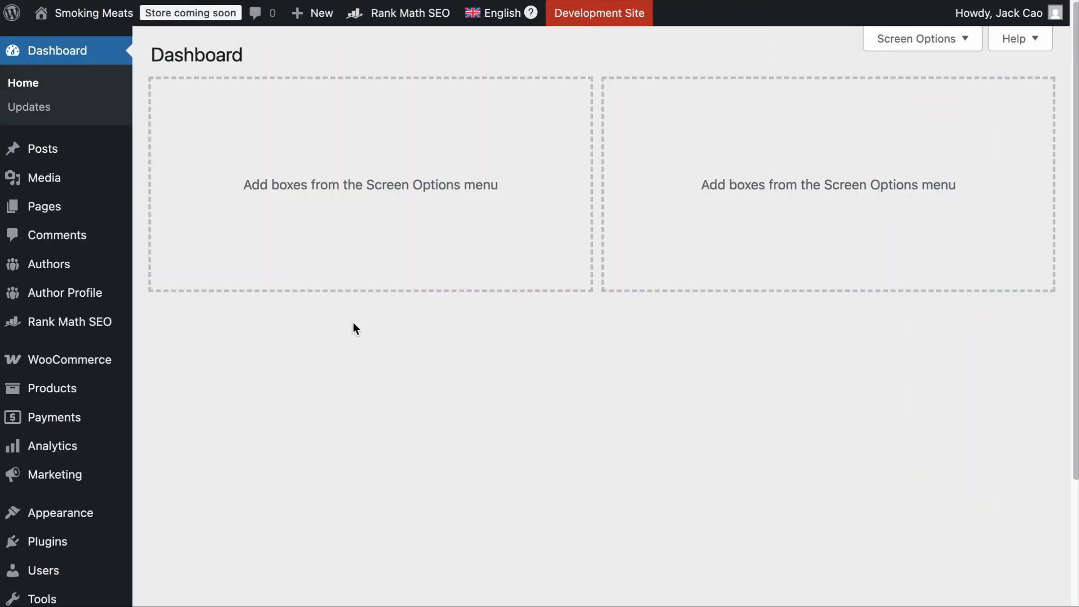
Step: In the Others section of Rank Math SEO's General Settings, make sure Enable Search Intent is on and save the changes
mouse_move(77, 323)
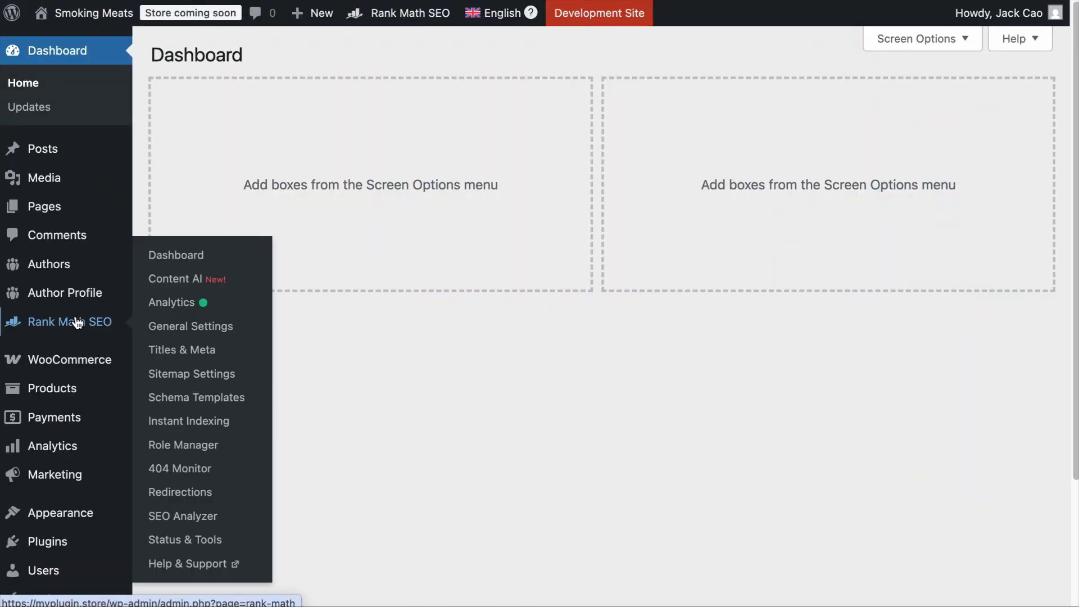
left_click(190, 337)
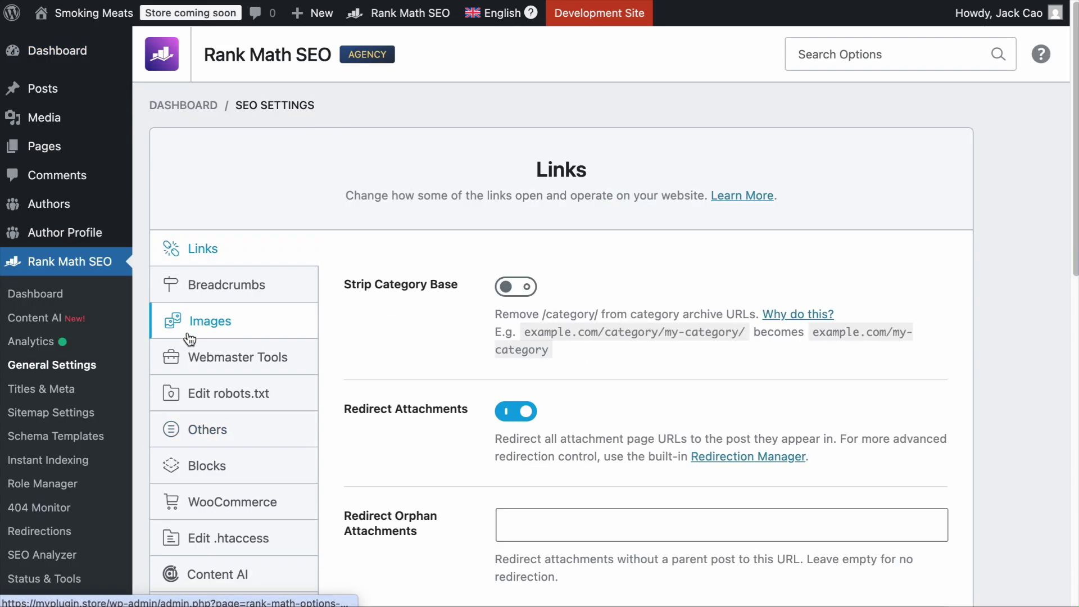
left_click(241, 439)
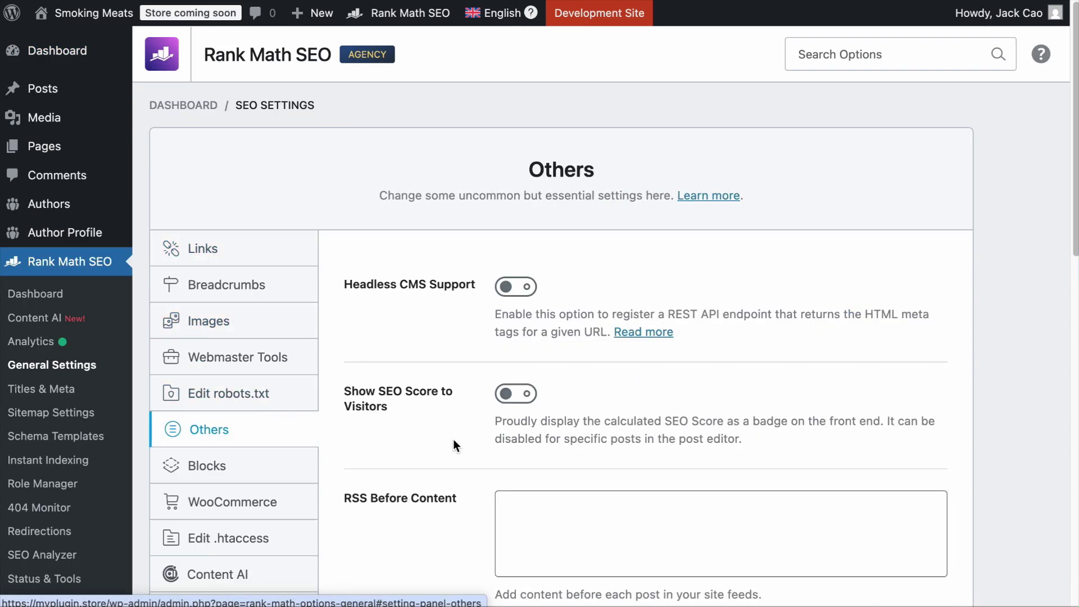
scroll(501, 437, "down", 10)
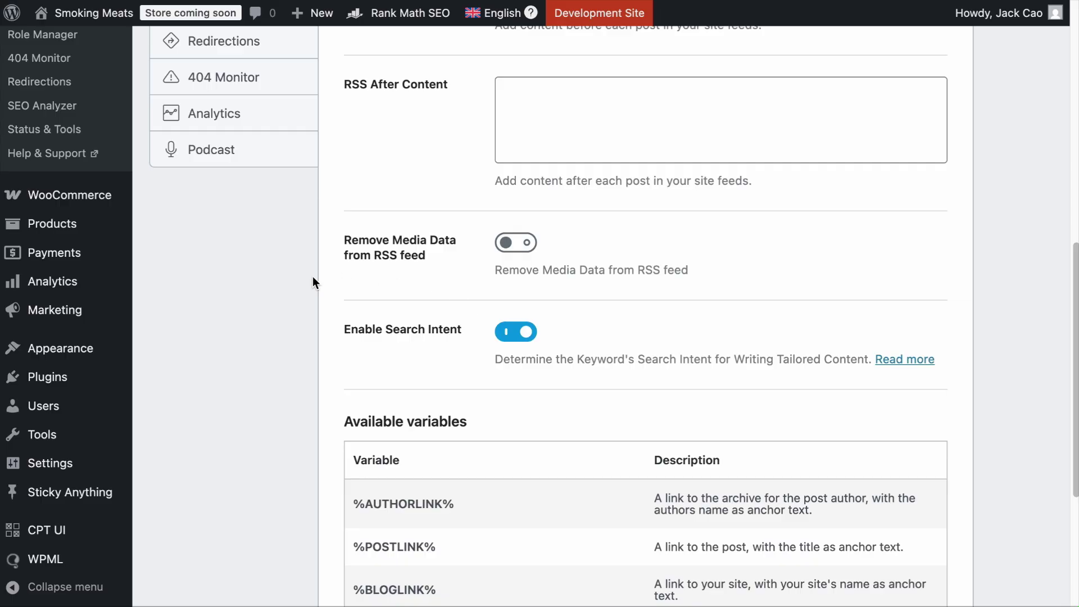
left_click(532, 338)
left_click(532, 337)
scroll(720, 361, "down", 5)
left_click(914, 484)
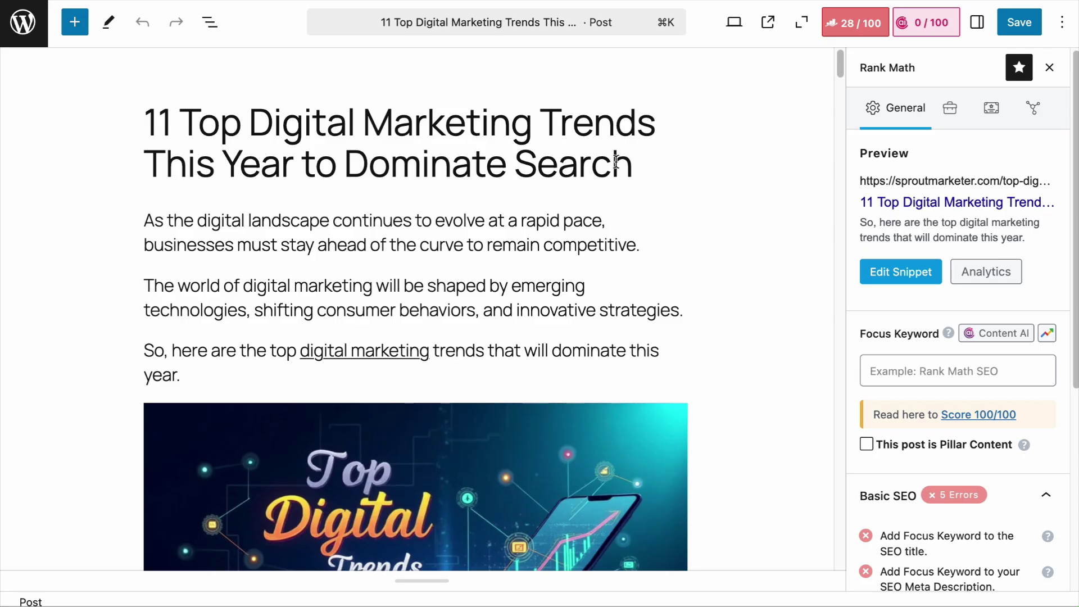
Step: Add "Top Digital Marketing Trends" as the post's focus keyword and determine its search intent
left_click(963, 368)
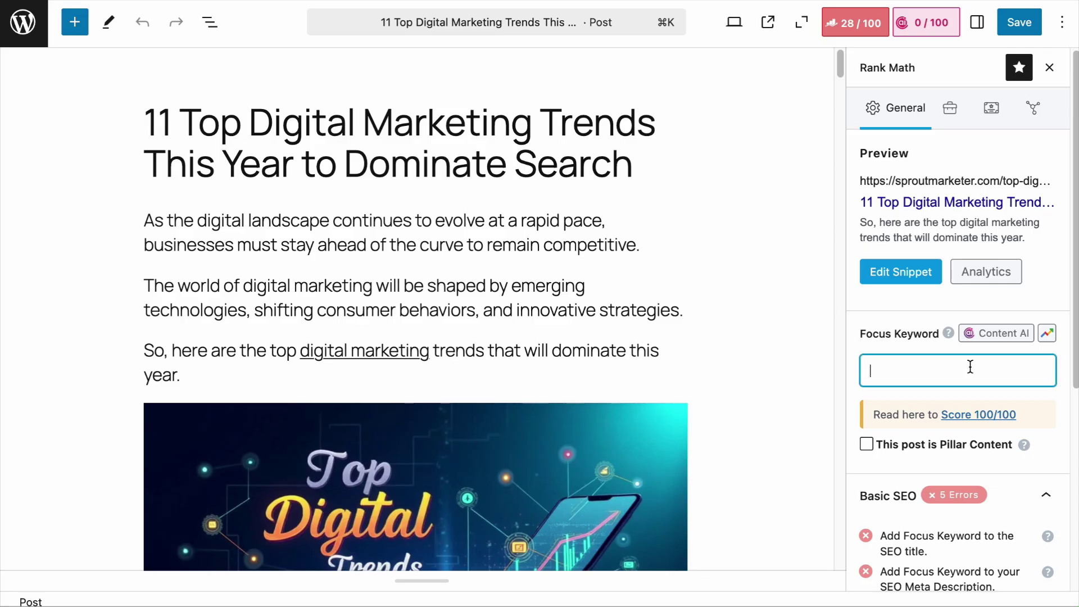
type("Top Digital Marketing Trends")
scroll(964, 353, "down", 3)
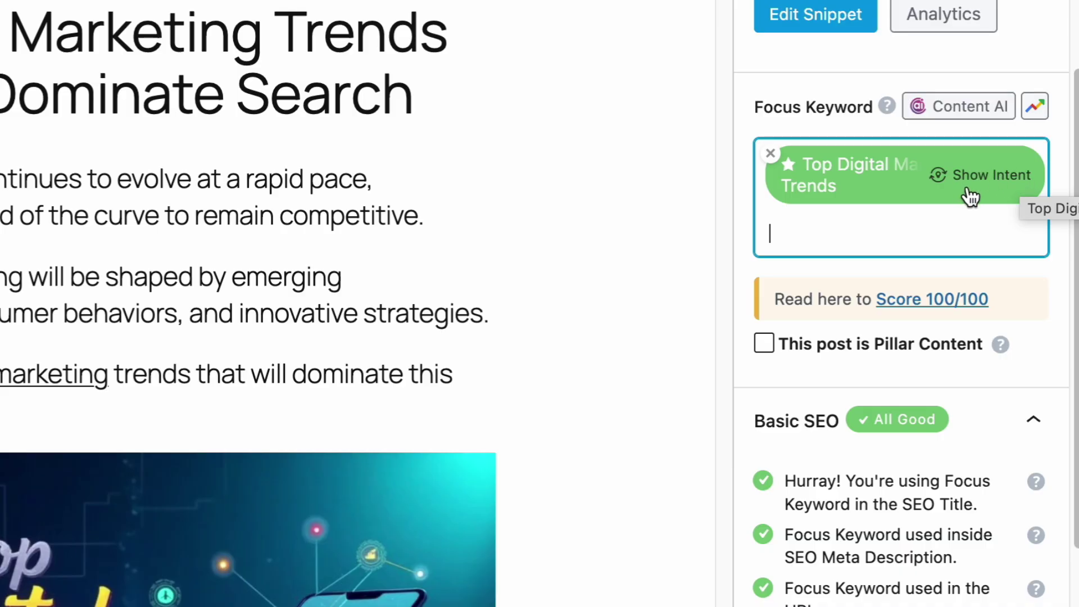
left_click(1001, 189)
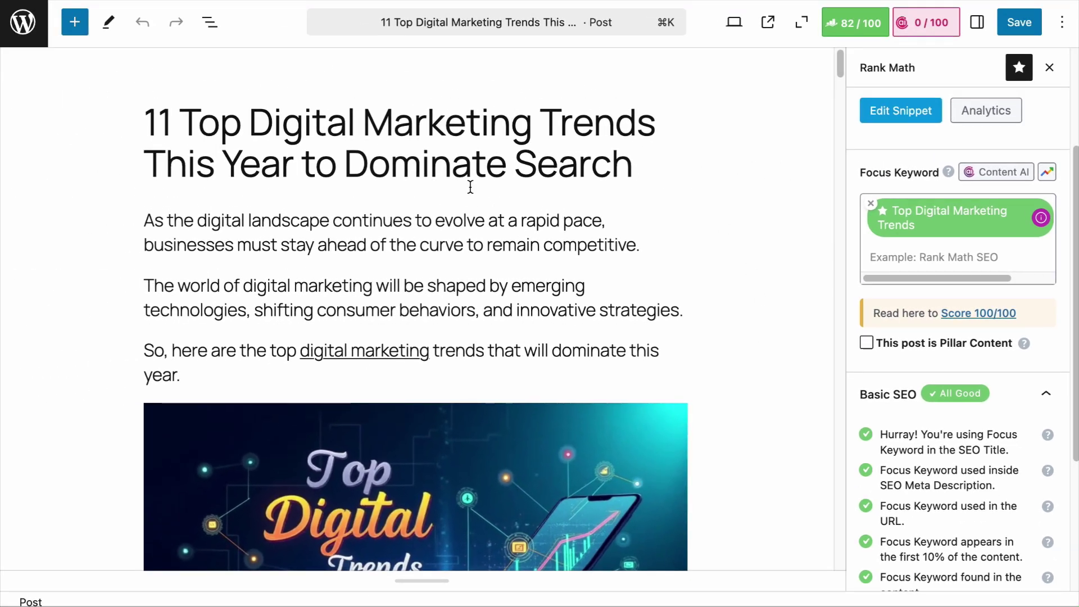
mouse_move(1041, 231)
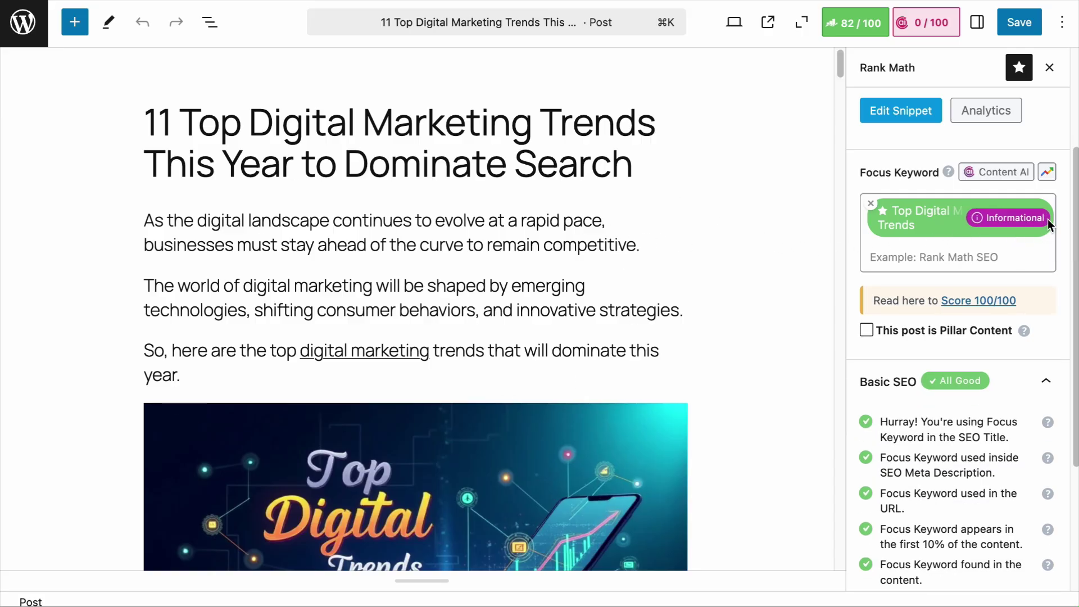
Step: Add the focus keyword "best digital marketing tools", make it the primary keyword and determine its search intent
left_click(955, 257)
type("best dig")
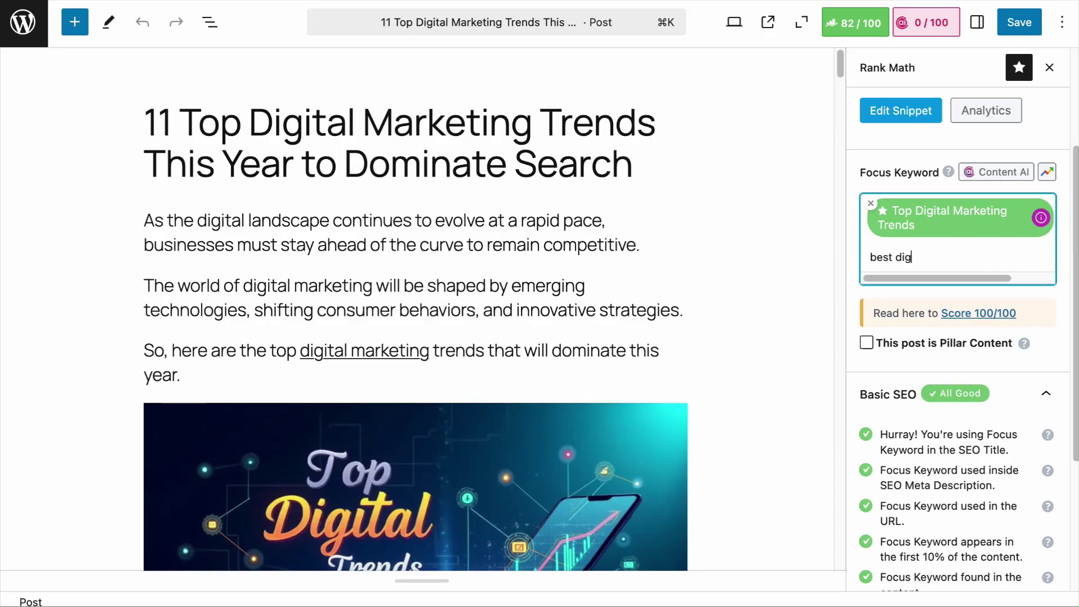
type("ital marketing tools")
key("Return")
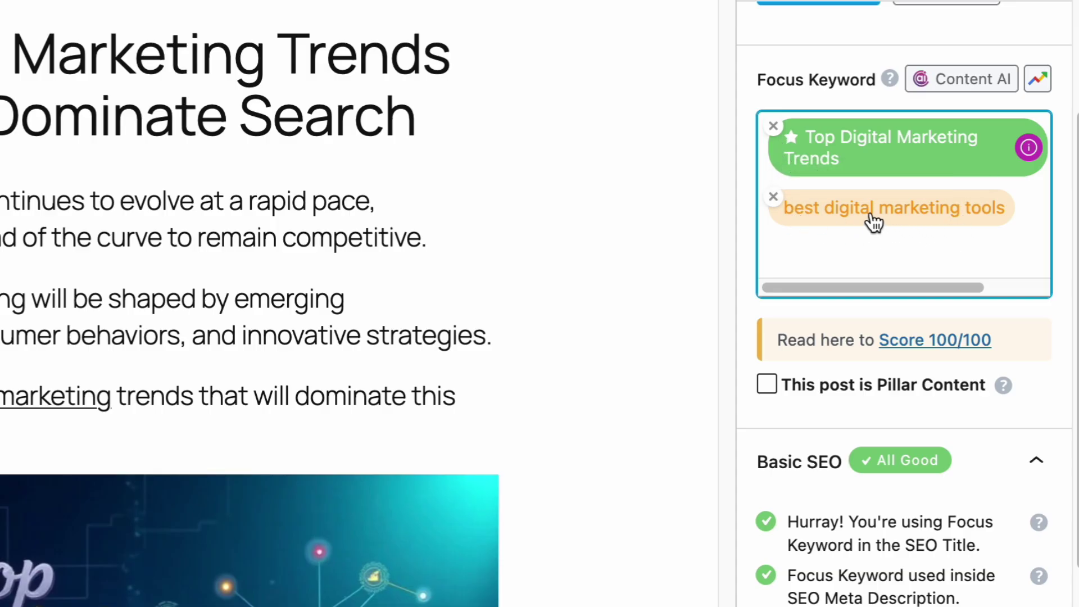
left_click_drag(872, 222, 818, 150)
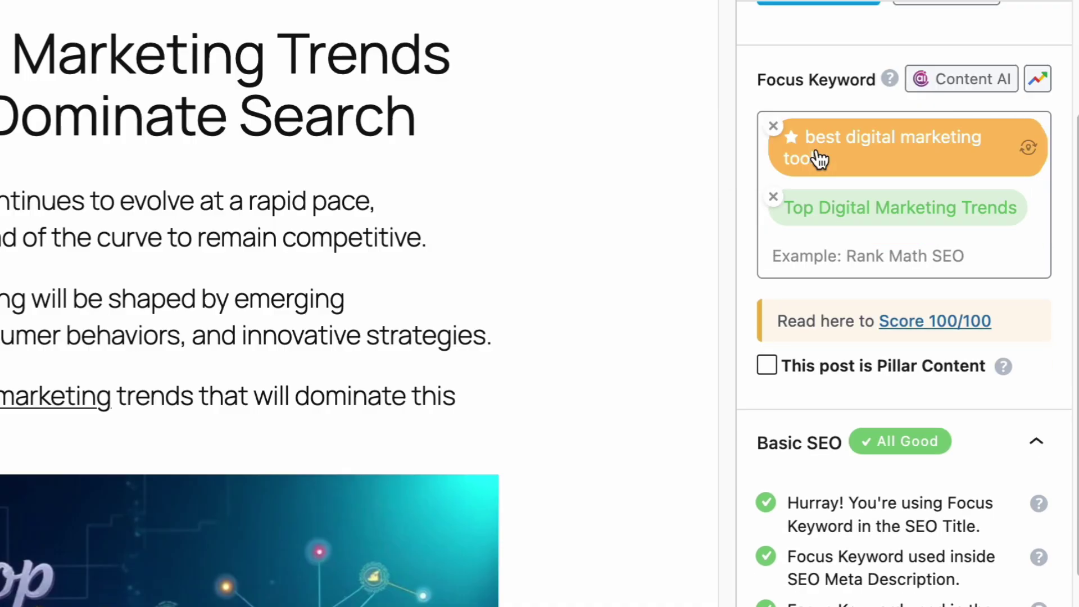
left_click(1032, 147)
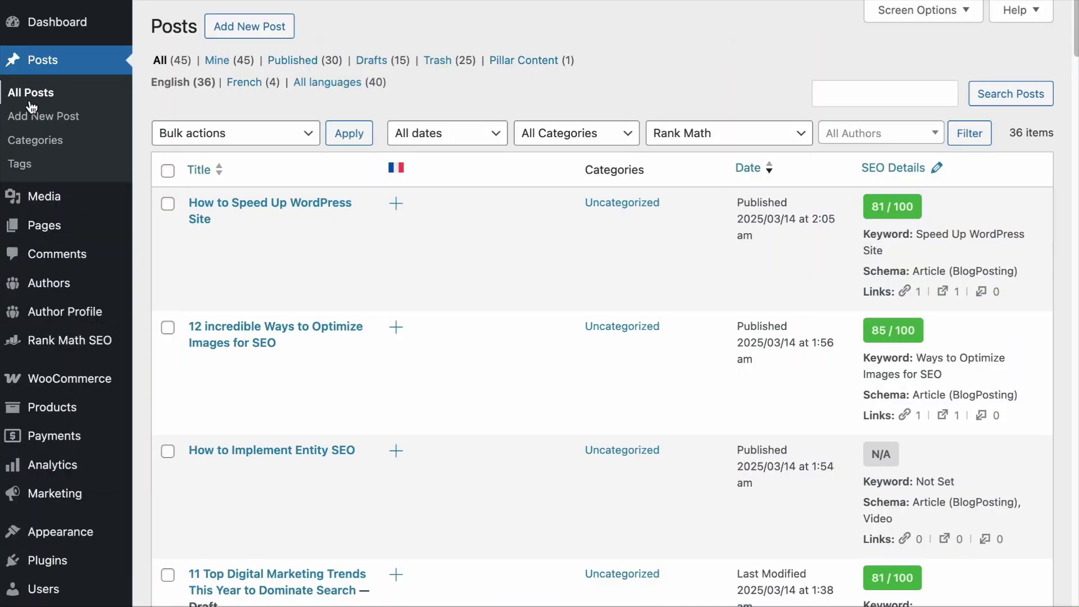
Step: Select the posts How to Speed Up WordPress Site, 12 incredible Ways to Optimize Images for SEO and How to Implement Entity SEO
left_click(167, 203)
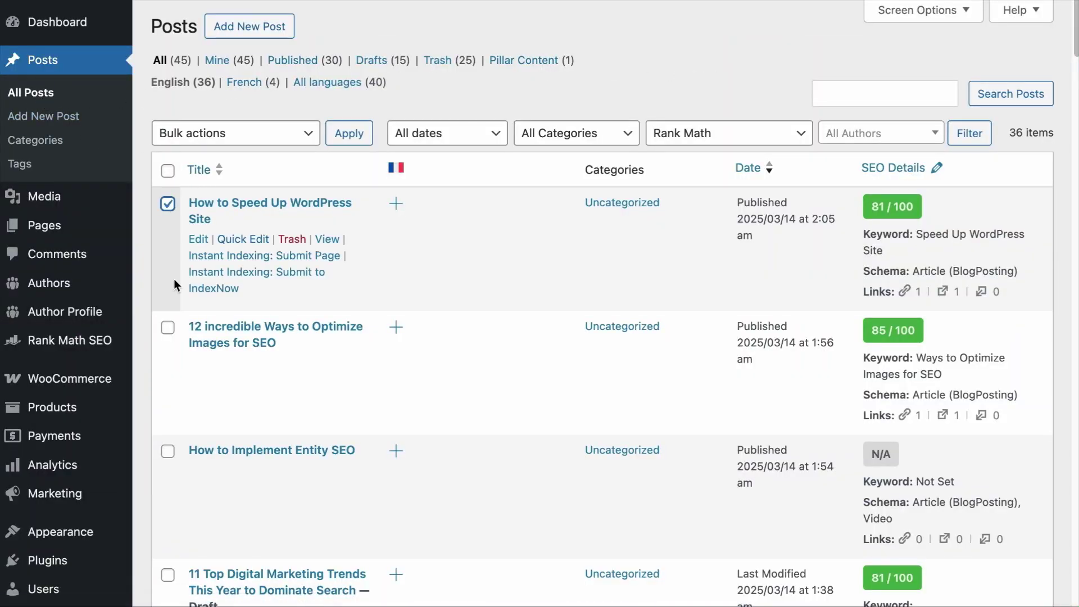
left_click(168, 327)
left_click(167, 451)
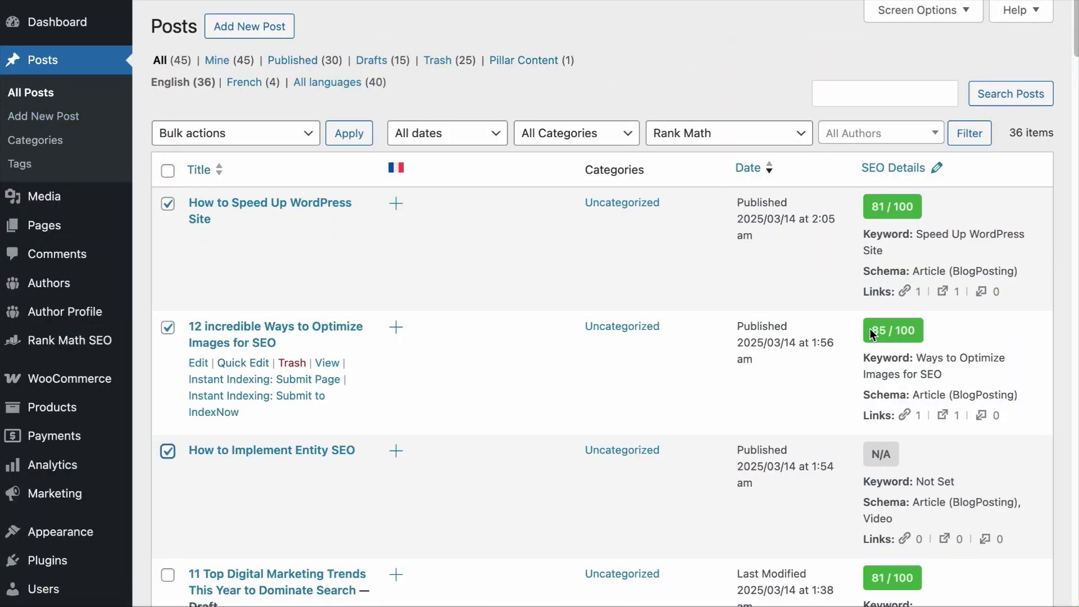
scroll(915, 494, "down", 3)
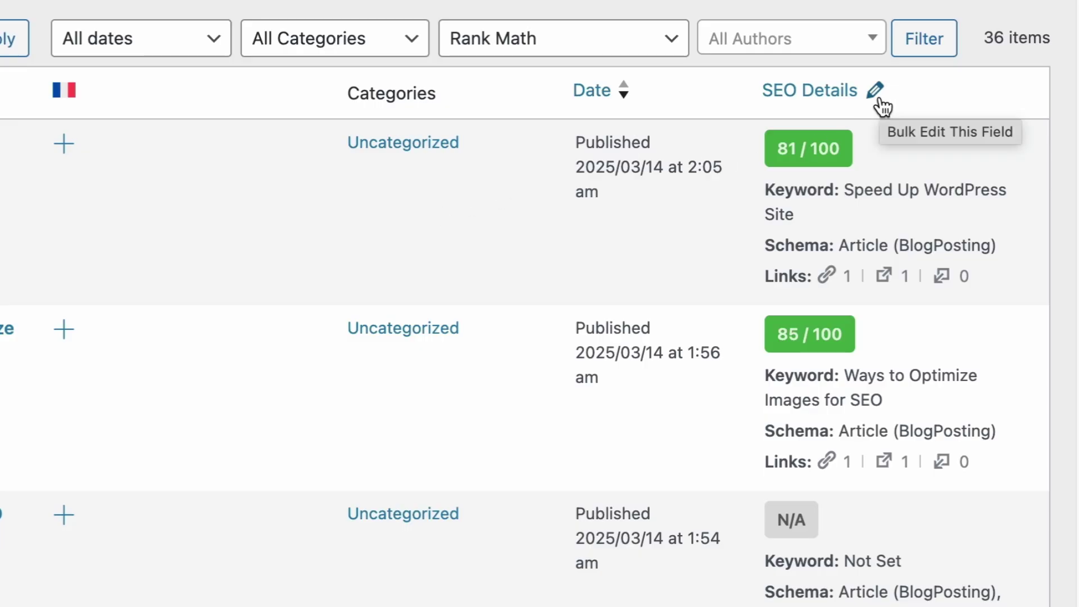
Step: Bulk edit the SEO details, setting the focus keyword of How to Implement Entity SEO to "how to implement entity seo", and save all edits
left_click(876, 104)
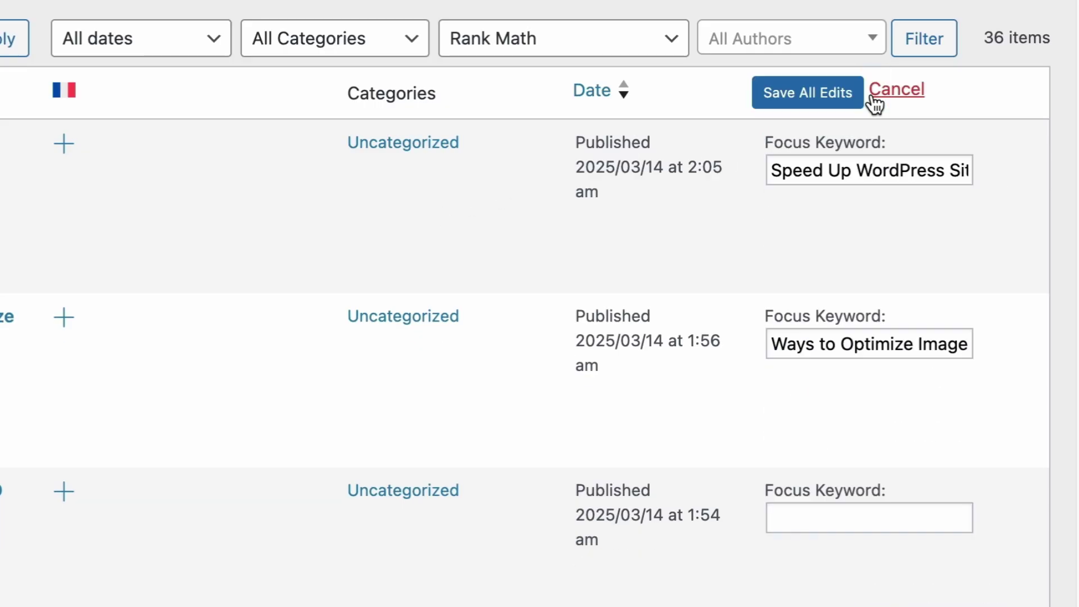
scroll(849, 253, "down", 2)
scroll(849, 253, "down", 1)
left_click(843, 386)
type("how to implement entity seo")
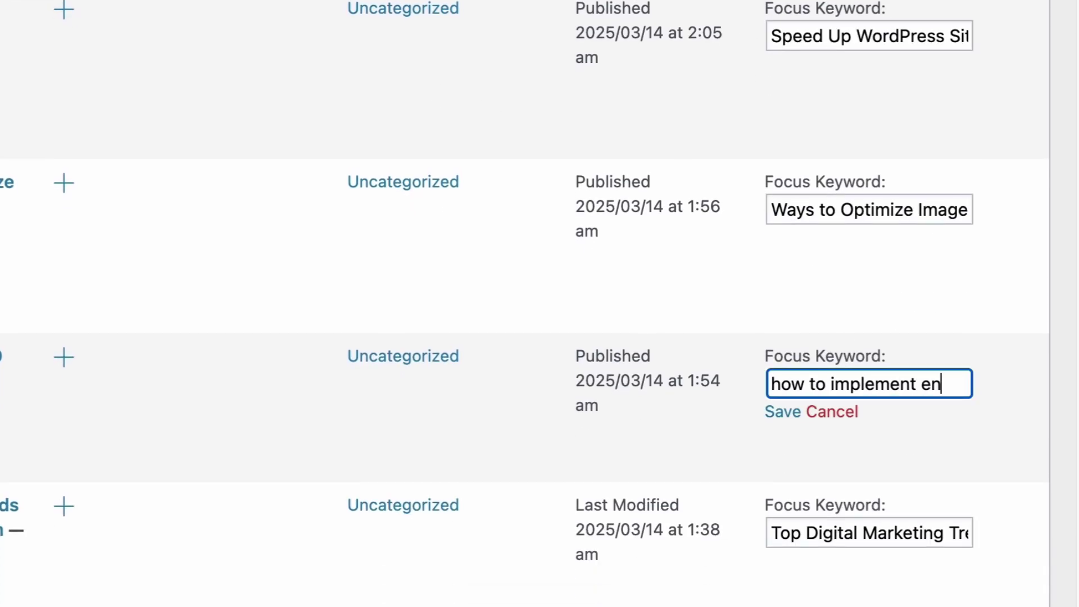
left_click(785, 413)
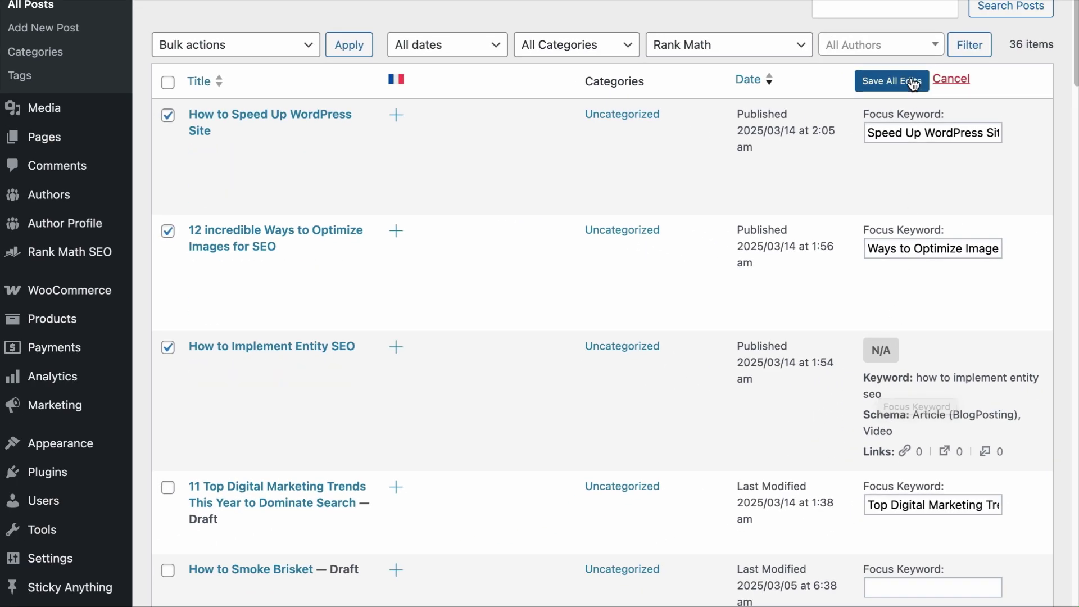
left_click(914, 82)
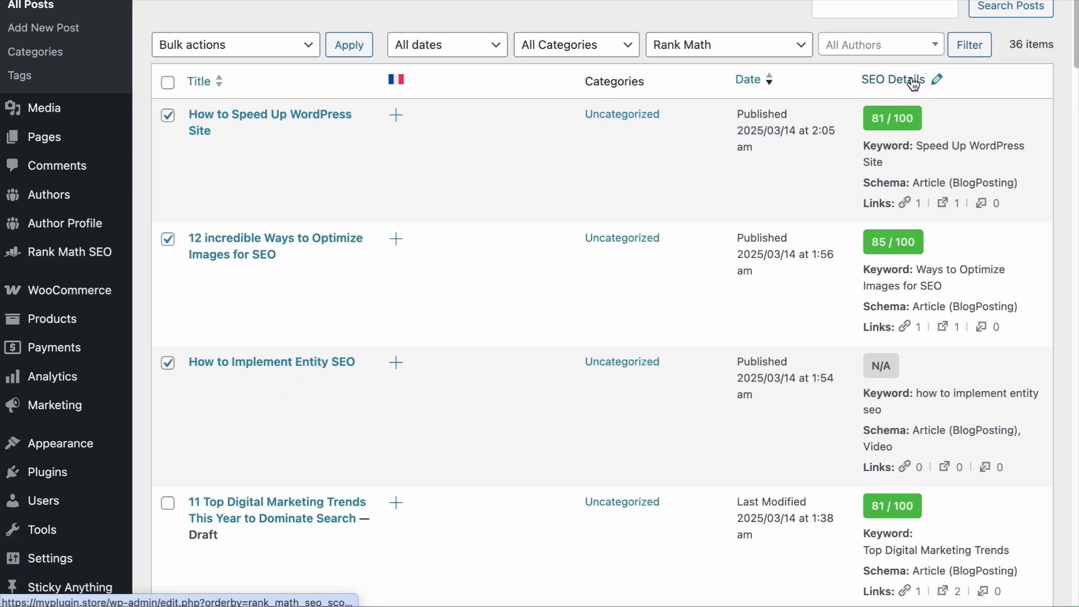
Step: Apply the Determine Search Intent bulk action to the three selected posts and check the intents of their focus keywords
left_click(266, 56)
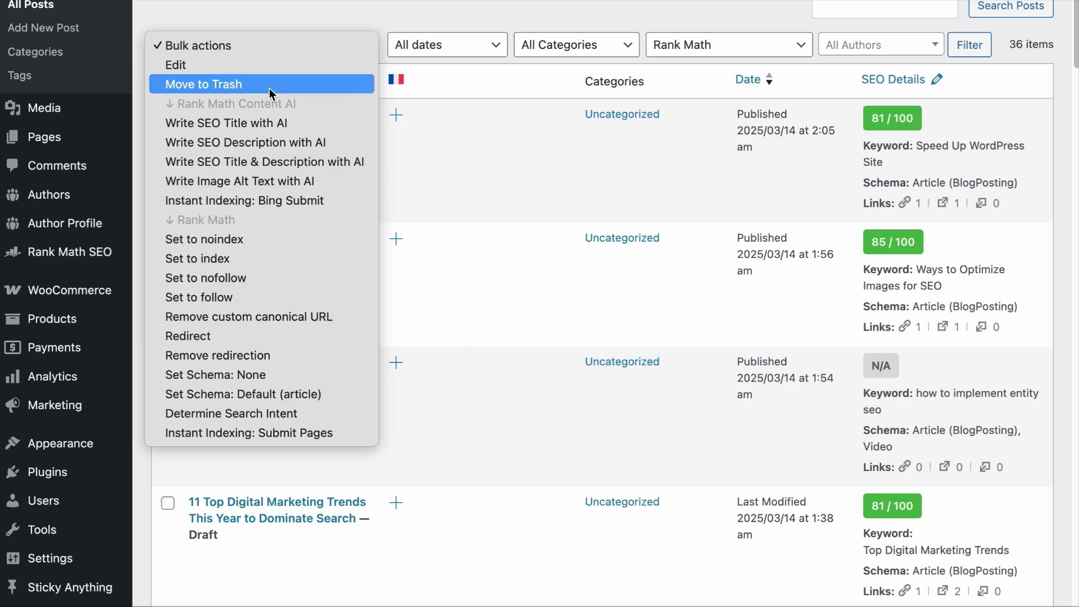
left_click(288, 414)
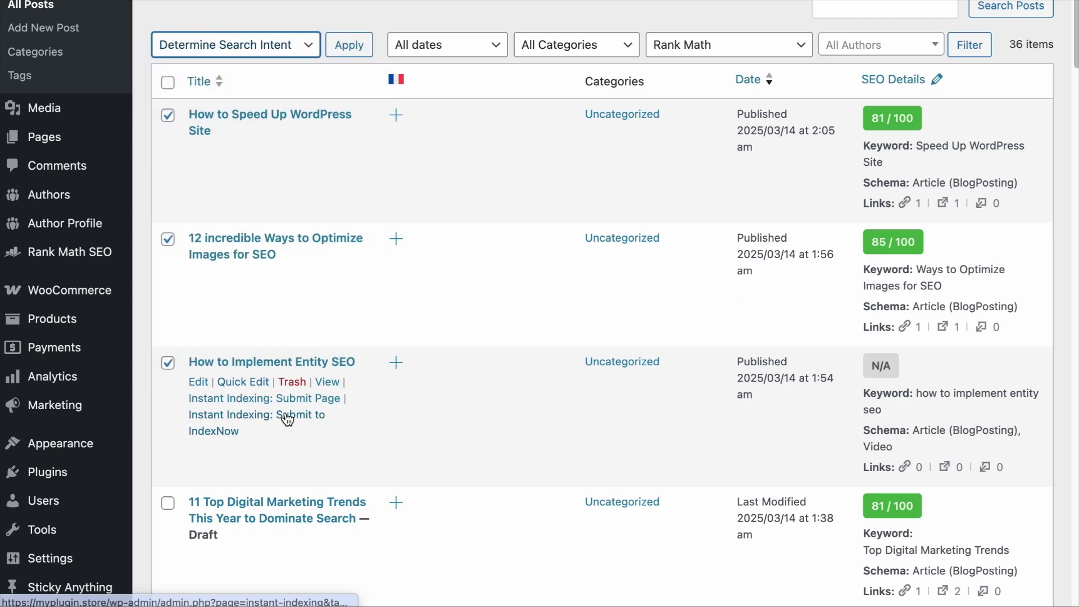
left_click(356, 52)
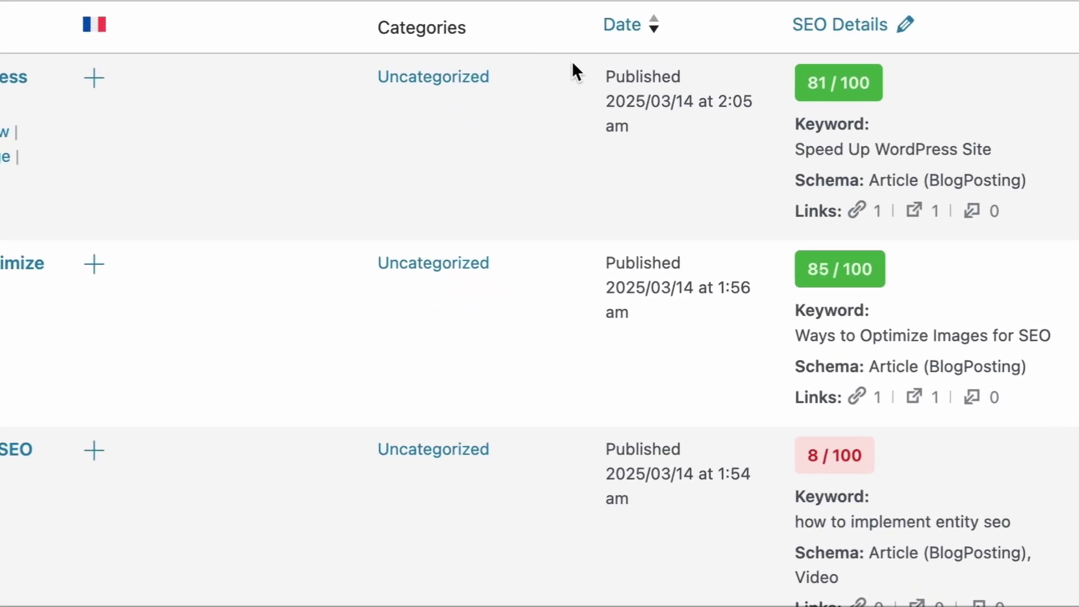
mouse_move(895, 308)
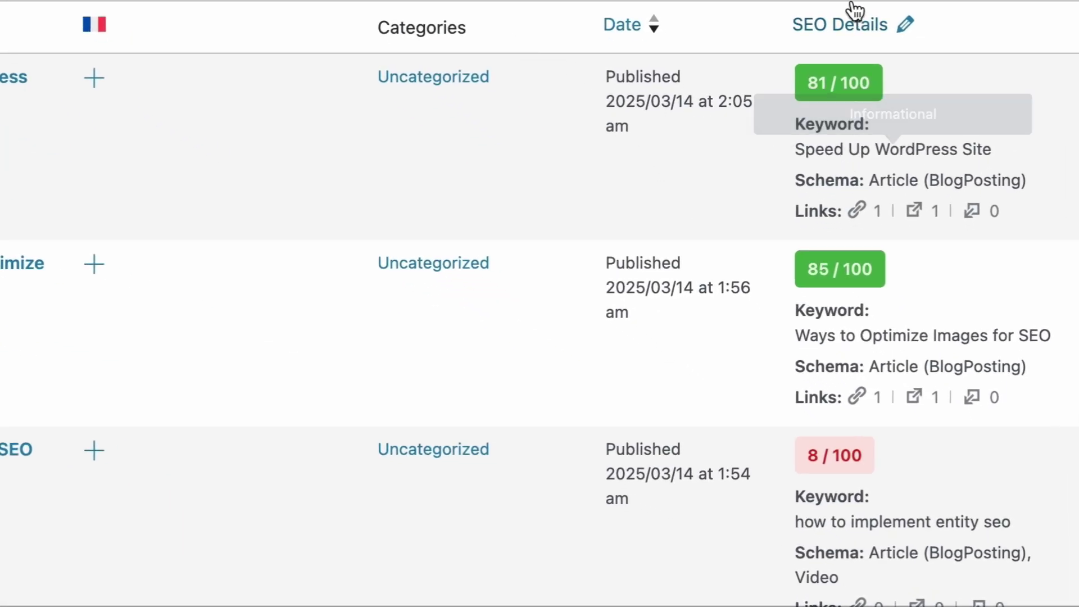
mouse_move(871, 346)
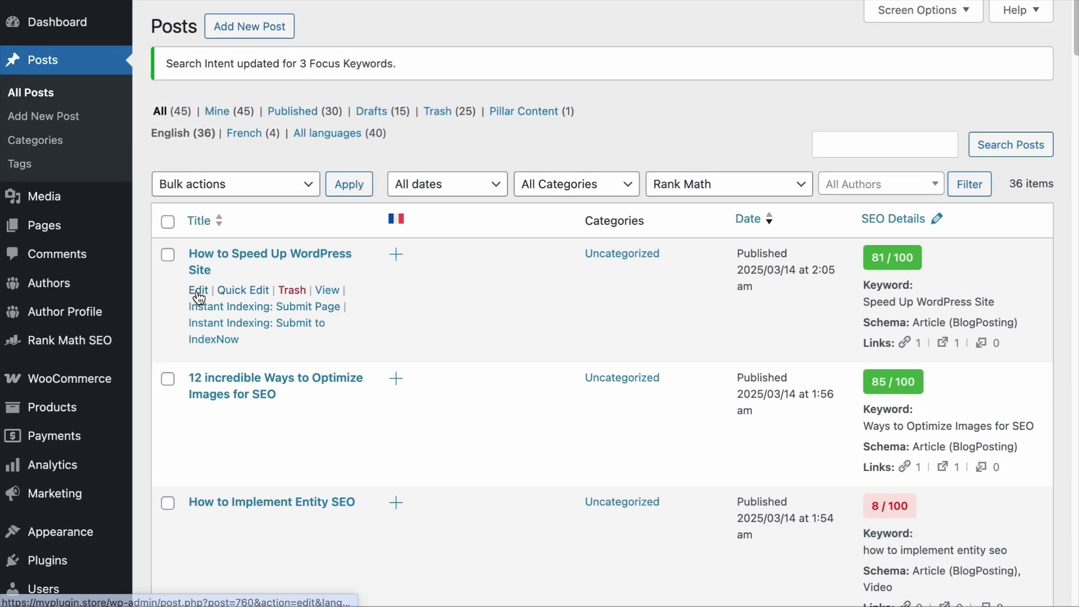
Step: Open the post How to Speed Up WordPress Site for editing and check its focus keyword's search intent in Rank Math
left_click(198, 290)
left_click(832, 28)
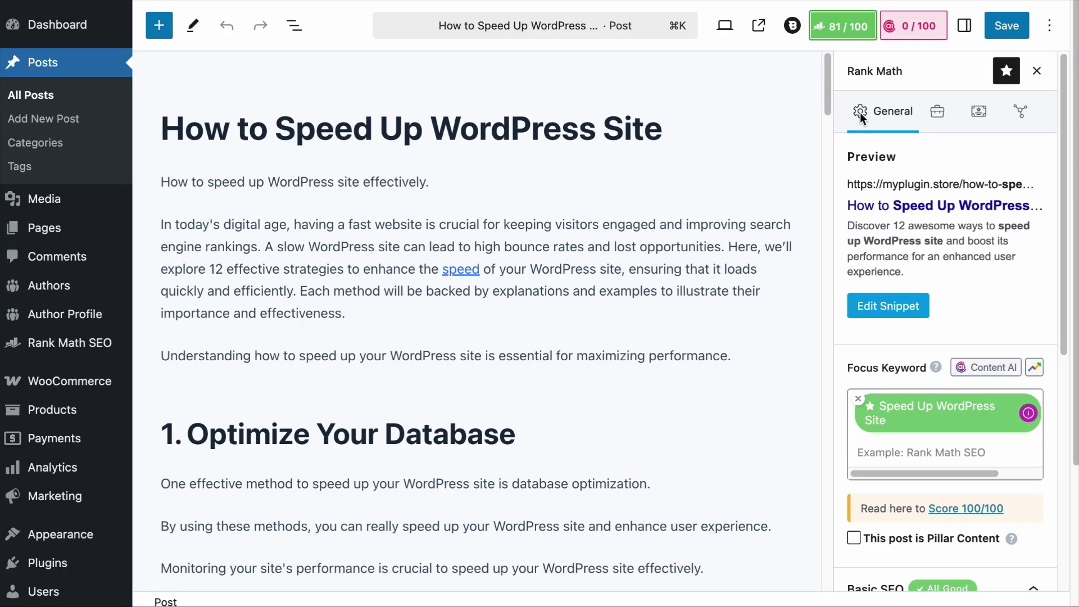
mouse_move(1036, 425)
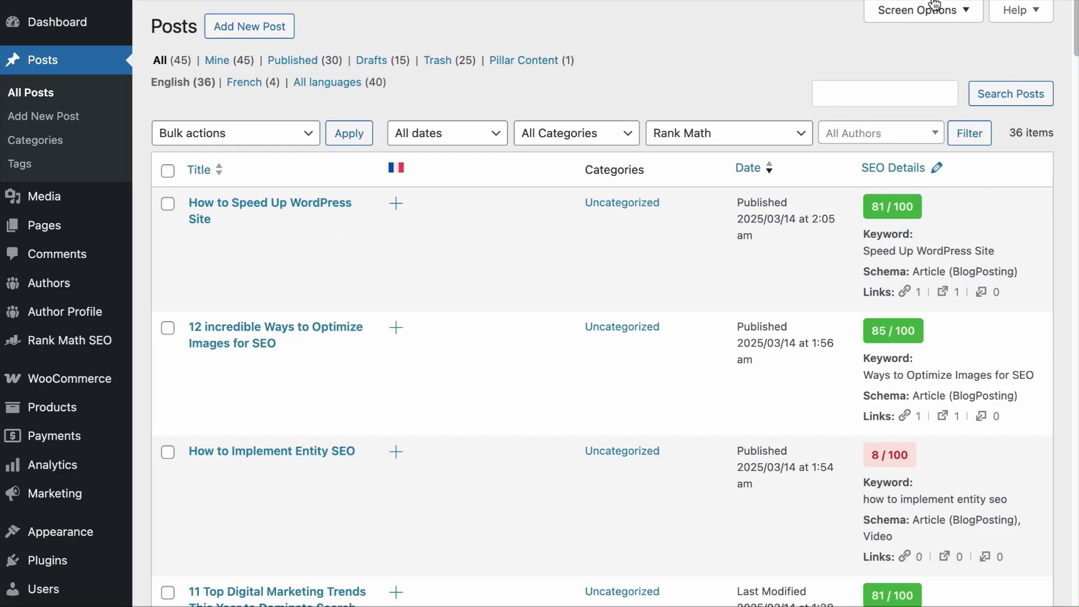
Step: Make sure the SEO Details column is enabled in the posts list's screen options and apply them
left_click(963, 12)
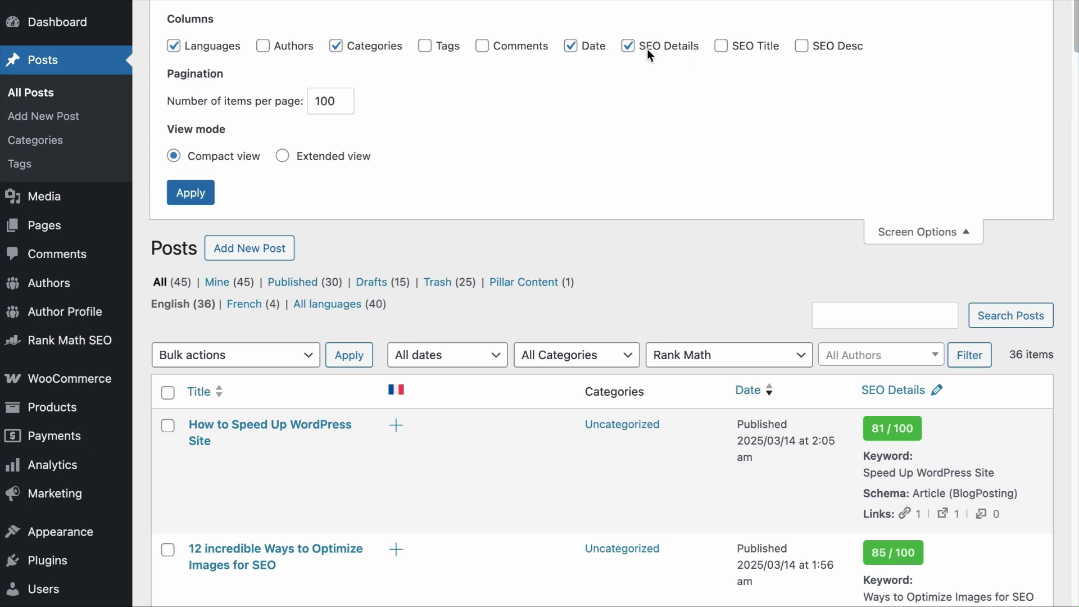
left_click(629, 46)
left_click(629, 47)
left_click(191, 193)
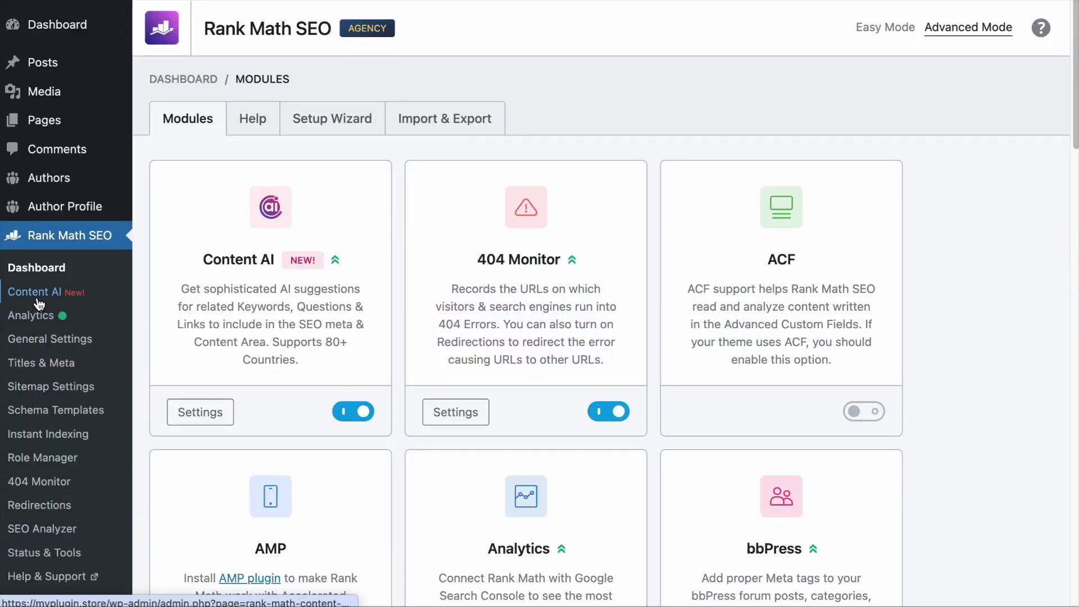
Step: Ask the Content AI chat for the primary and secondary search intents of the keyword "Cloud Storage vs Local Storage" and review the answer
left_click(38, 298)
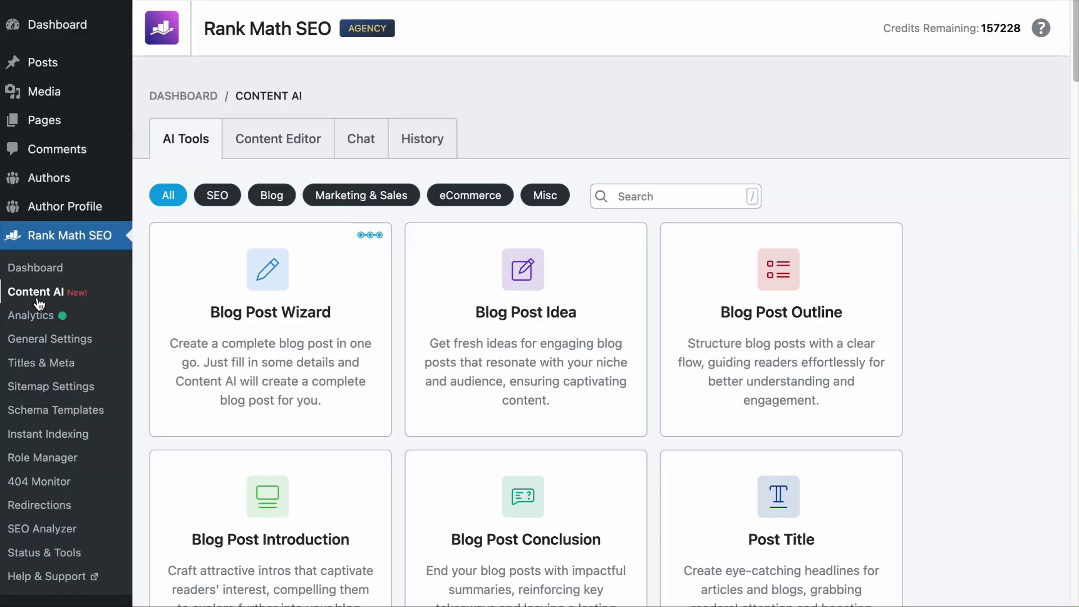
left_click(342, 148)
scroll(411, 167, "down", 3)
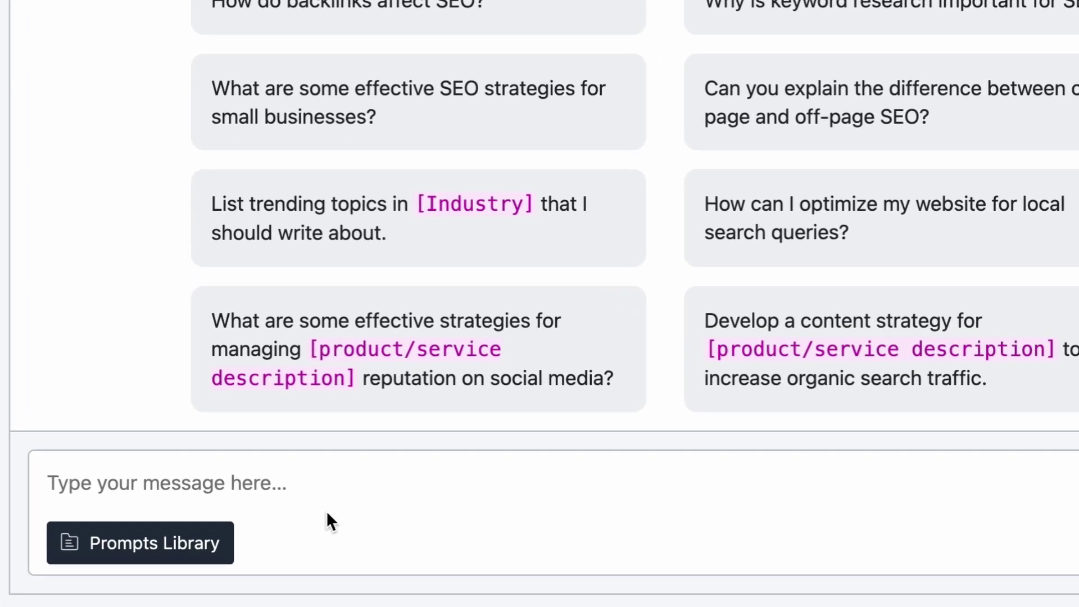
left_click(362, 527)
type("\"Cloud Storage vs Local Storage")
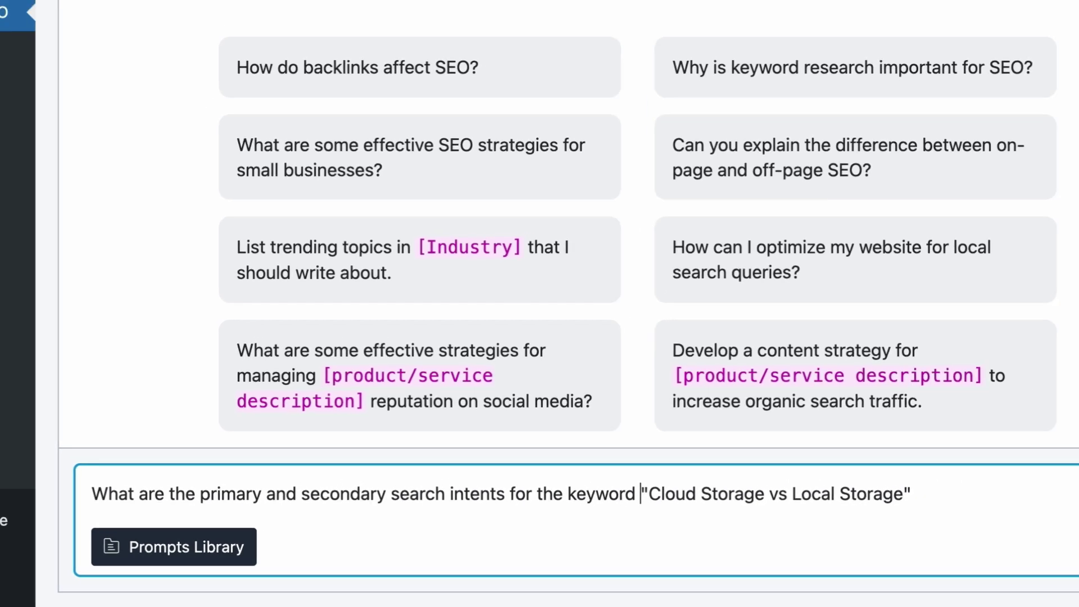
key("Return")
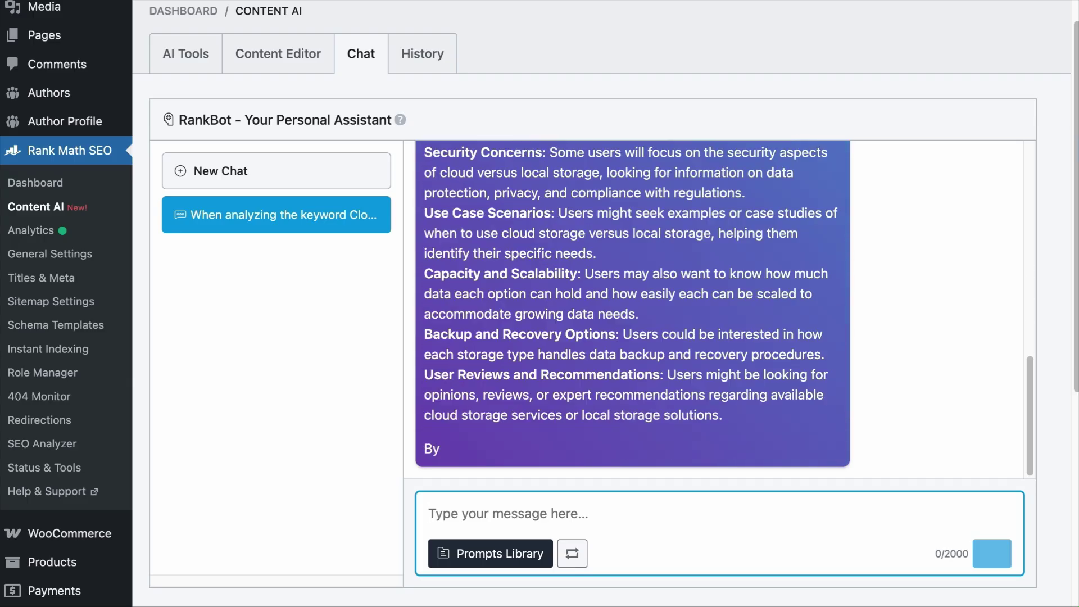
scroll(579, 293, "up", 8)
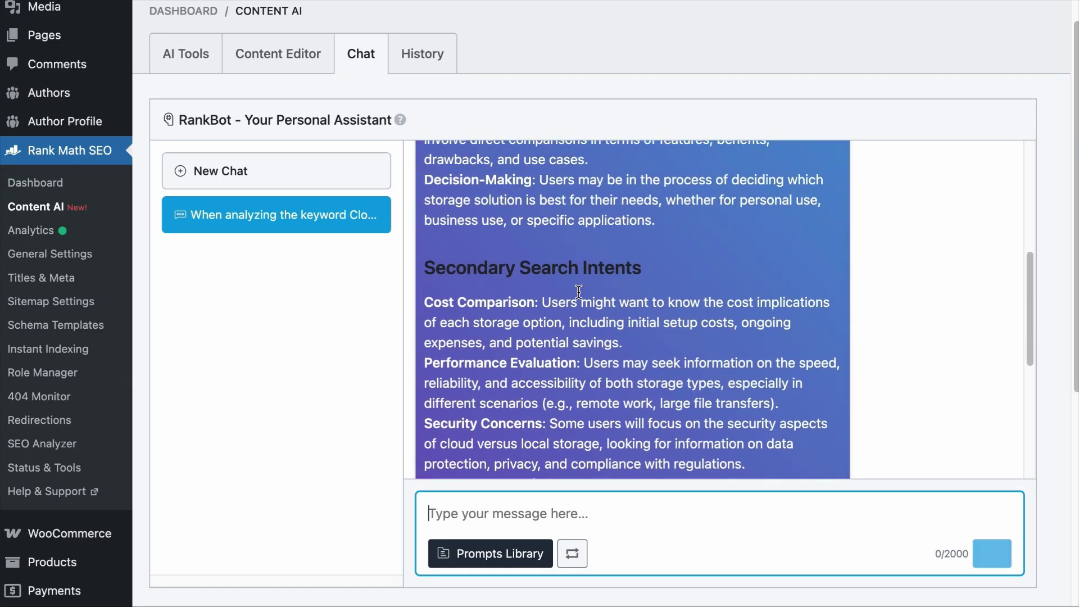
scroll(578, 292, "up", 2)
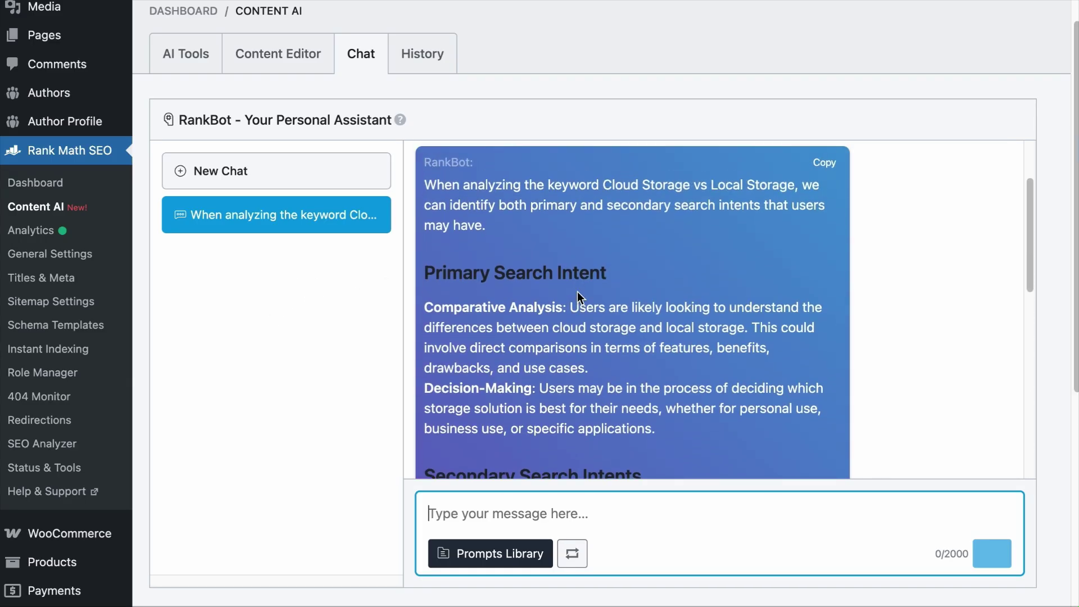